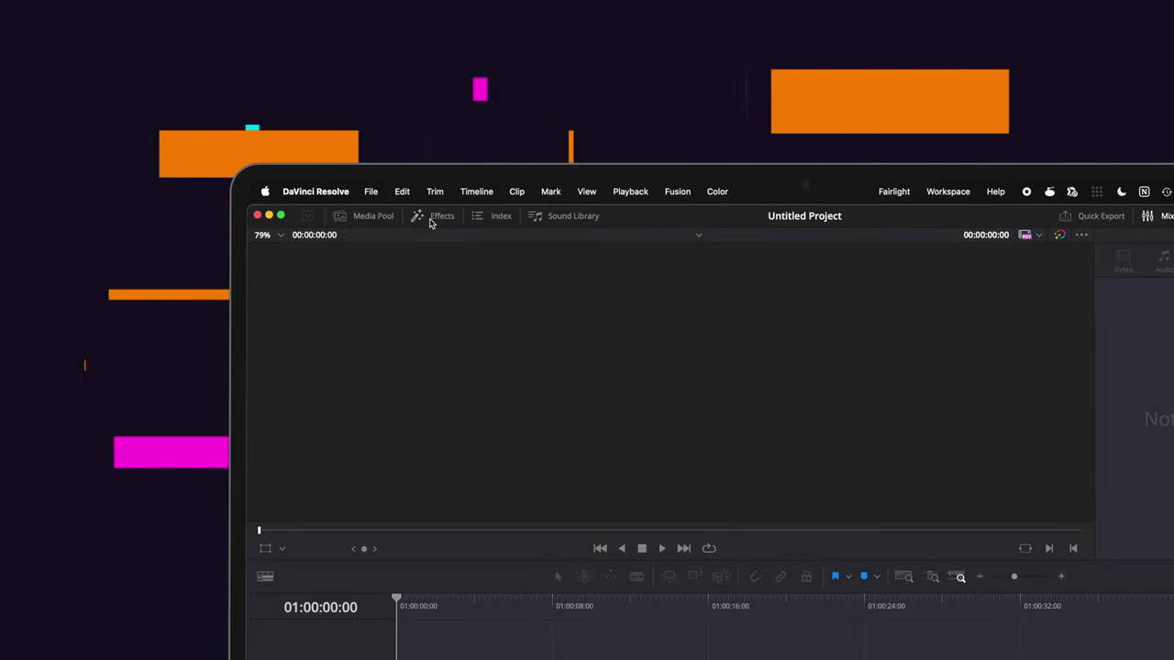
Open the Effects library to the Toko Graphics 4.0 Infographics titles (Infographic 27–39)
left_click(433, 218)
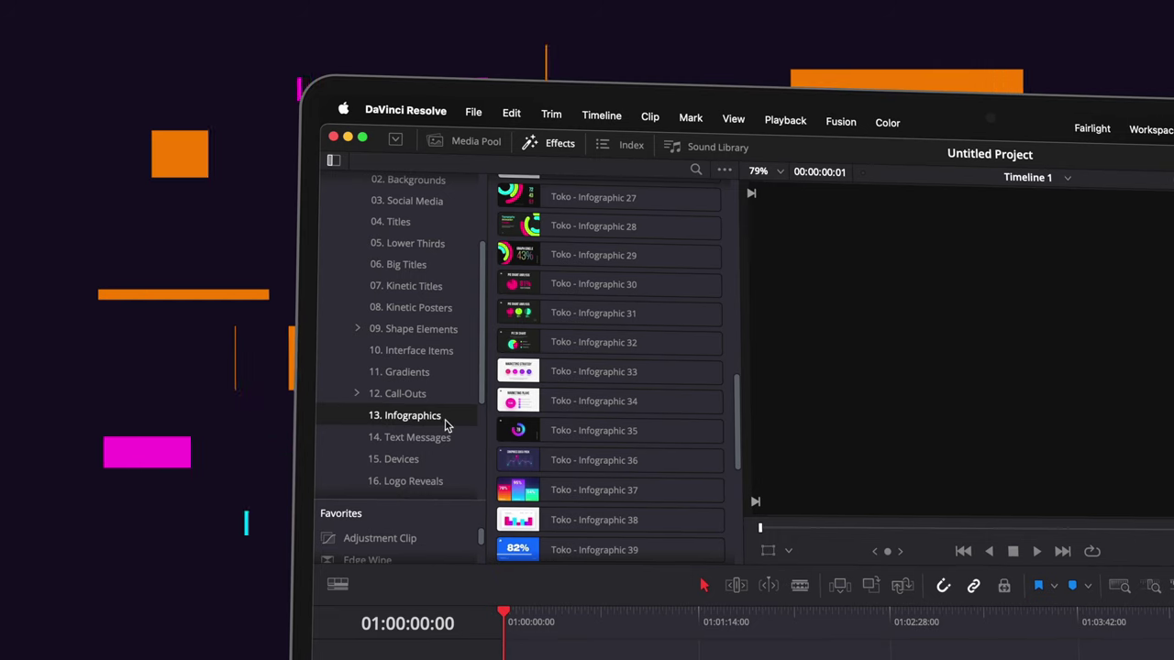
Place Toko Infographic 36 on V1 at the playhead and edit its chart label text
scroll(603, 332, "down", 1)
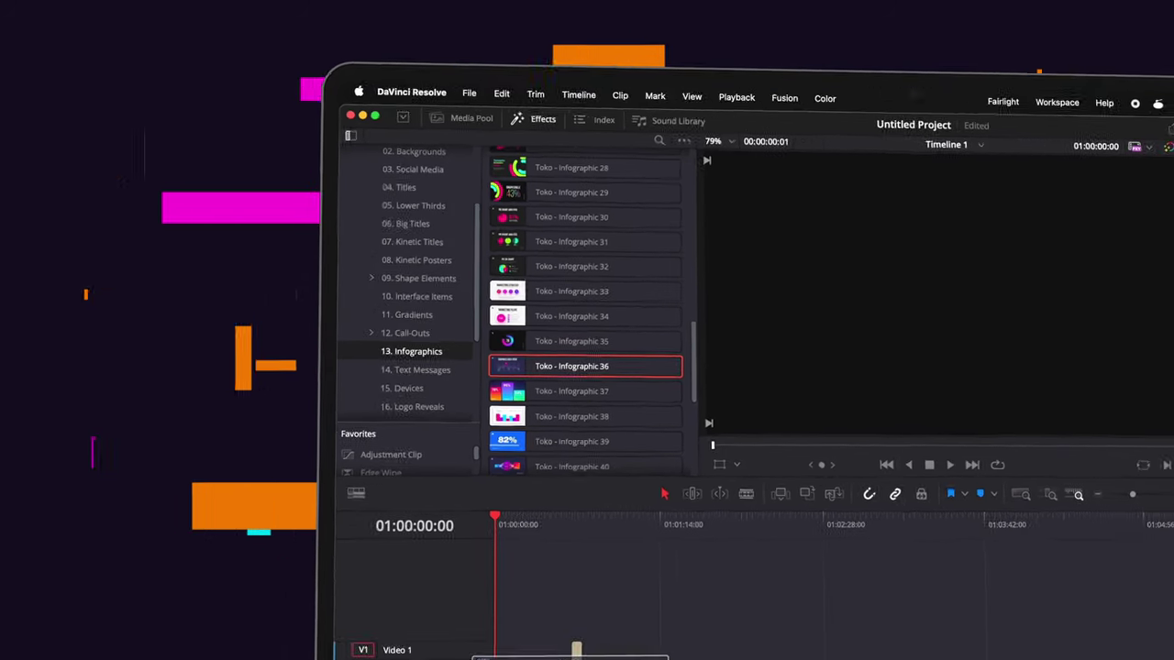
left_click_drag(487, 495, 500, 491)
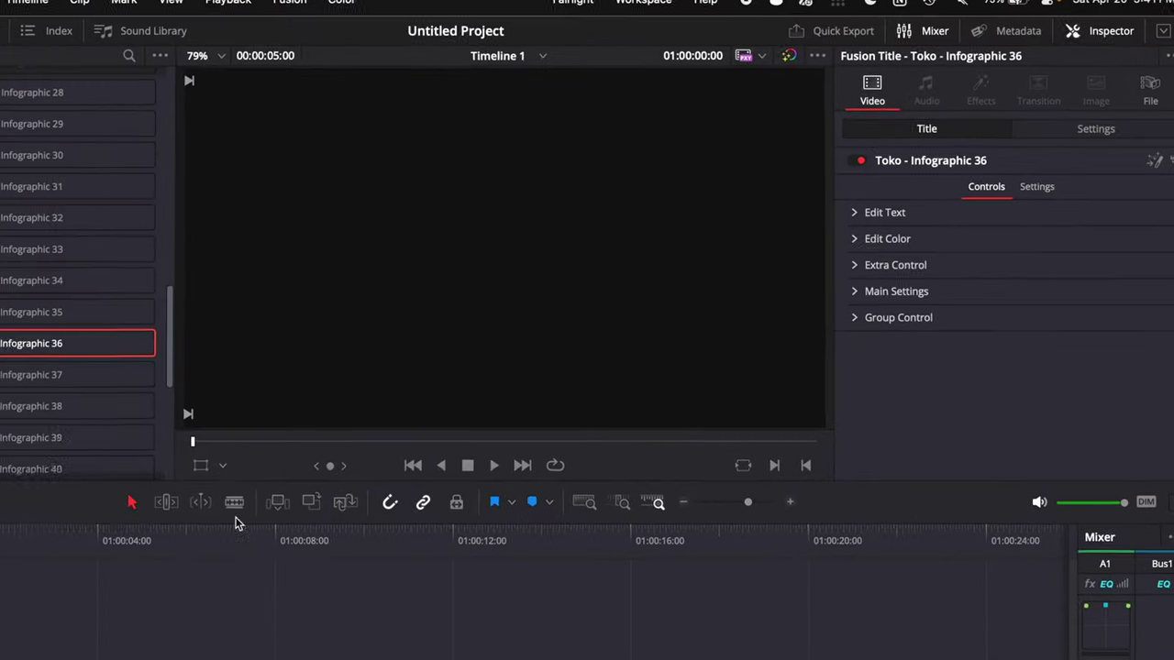
left_click(799, 219)
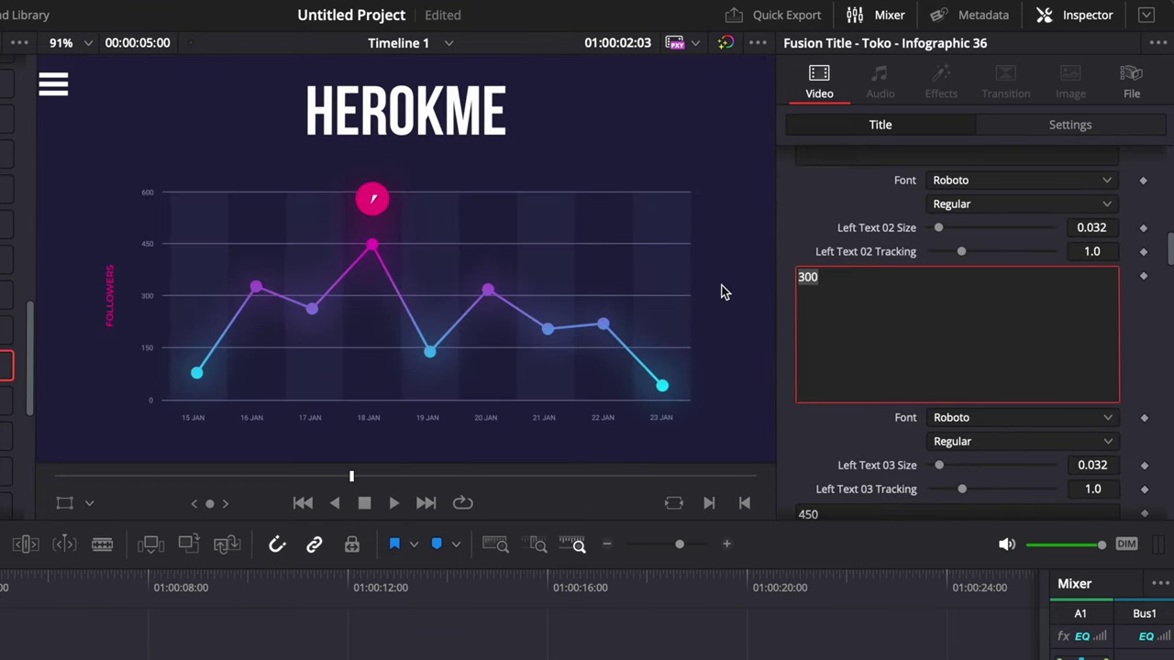
scroll(945, 304, "down", 8)
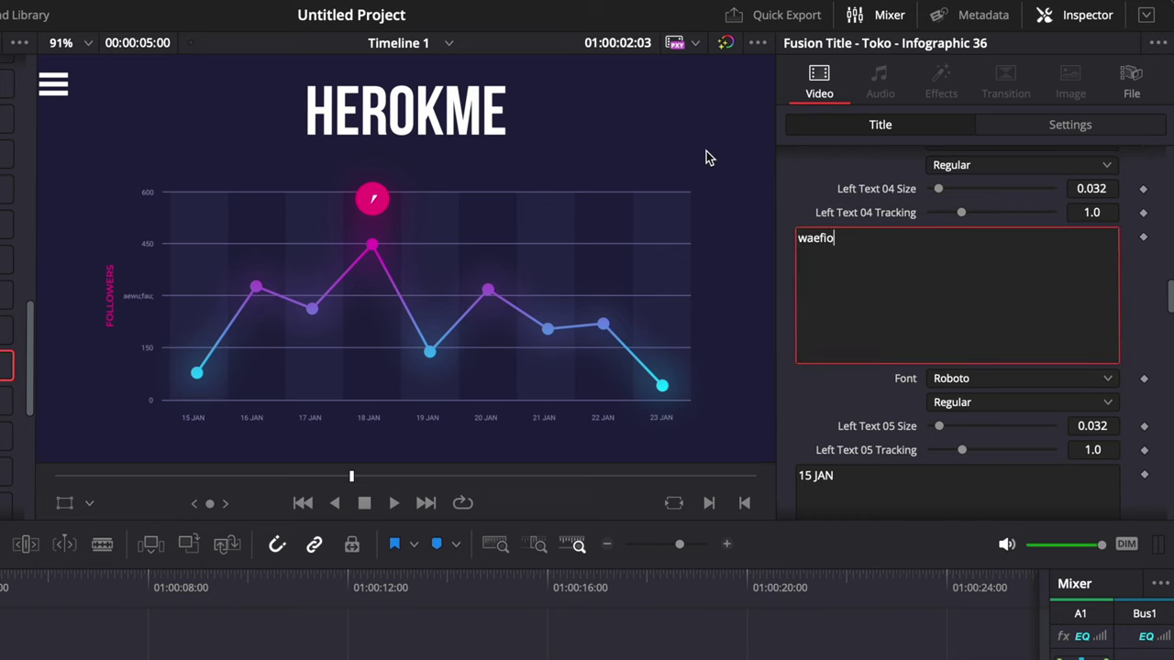
type("wf;a")
scroll(945, 321, "down", 15)
Set the infographic's Text B colour to red and Element Color A to green
left_click(799, 280)
left_click(960, 328)
left_click(841, 522)
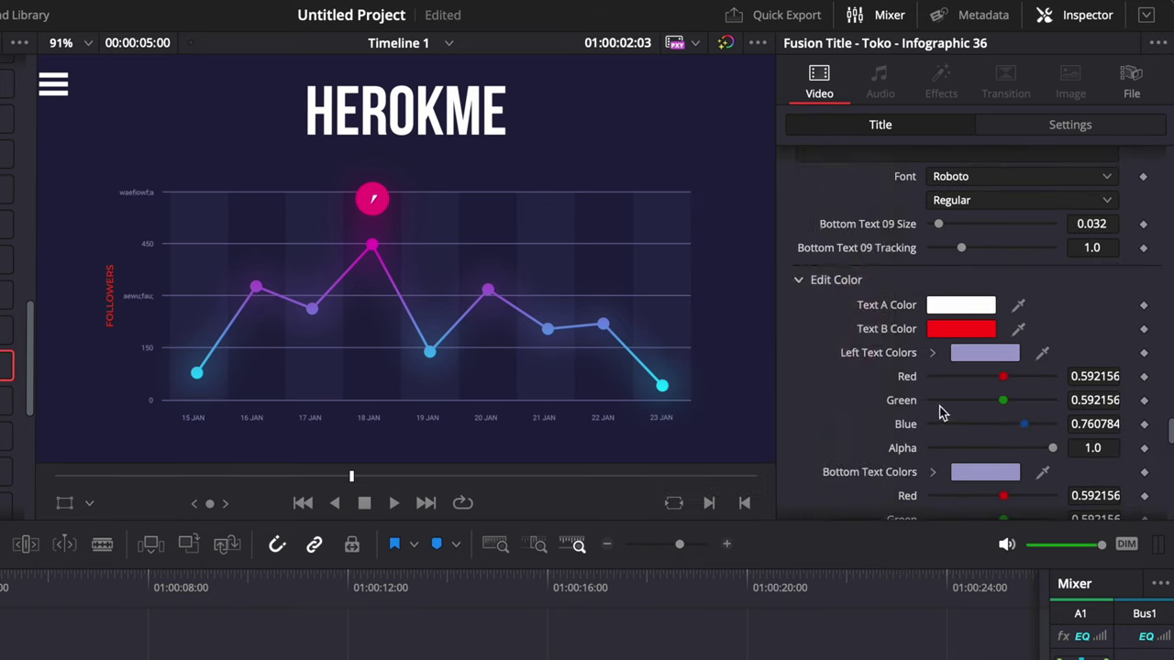
scroll(963, 404, "down", 5)
left_click(986, 395)
left_click(739, 245)
left_click(844, 519)
scroll(994, 307, "down", 10)
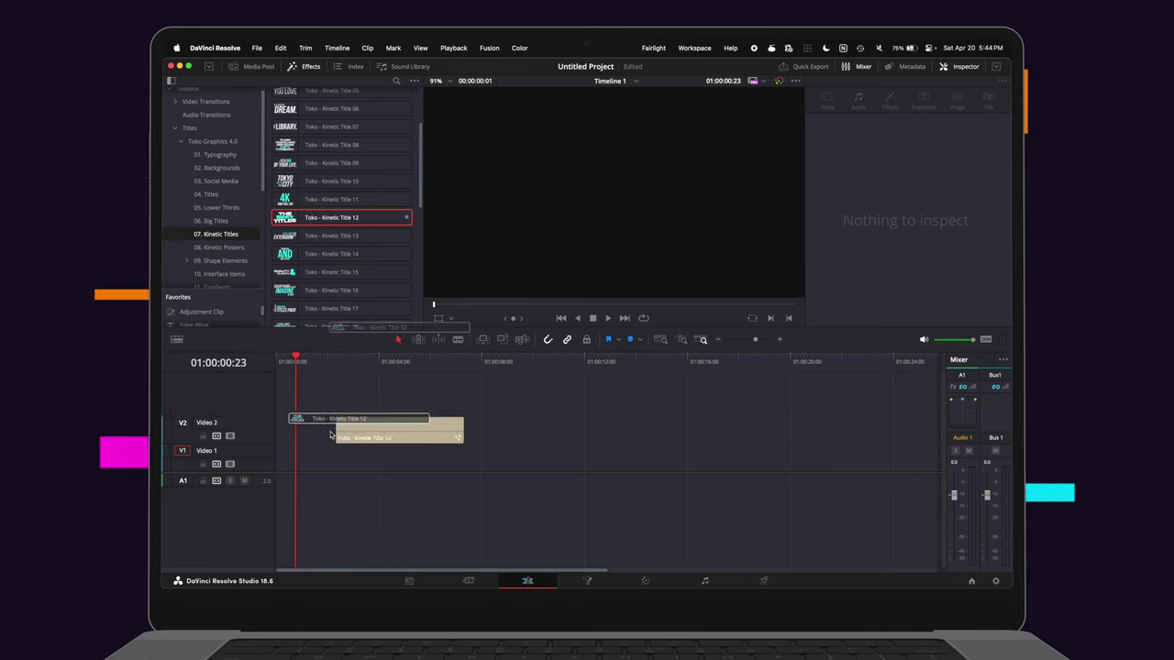
Drop Toko Kinetic Title 12 onto V1 and play its 'THE BEST TITLES' animation
left_click_drag(274, 466, 278, 465)
left_click(339, 459)
key("space")
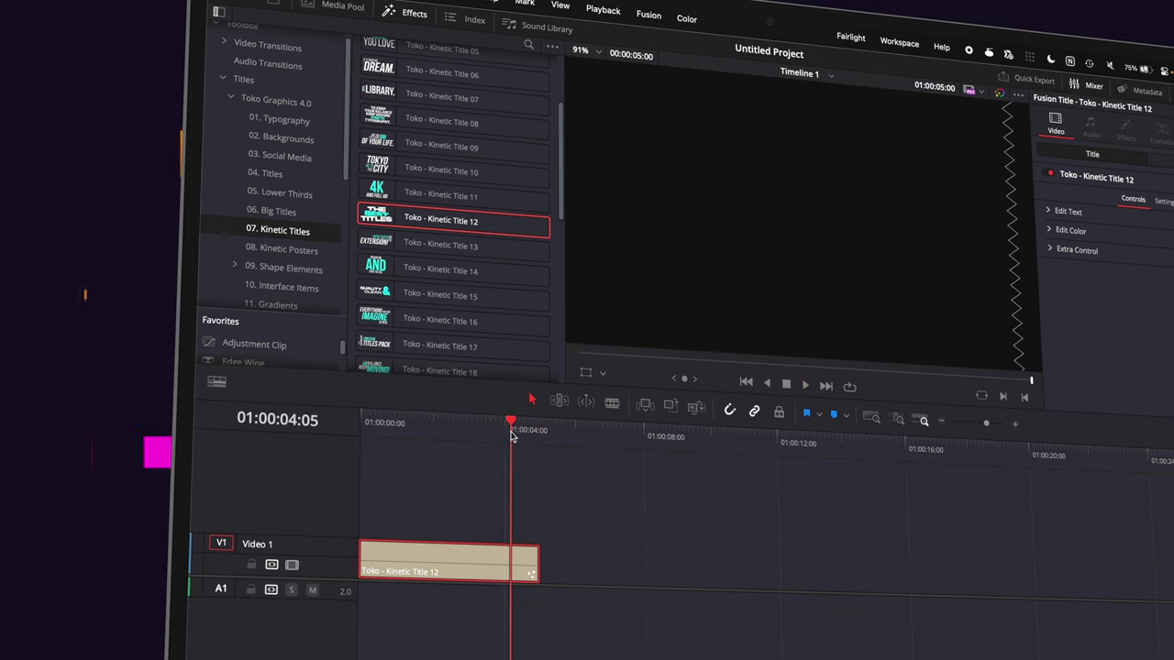
key("space")
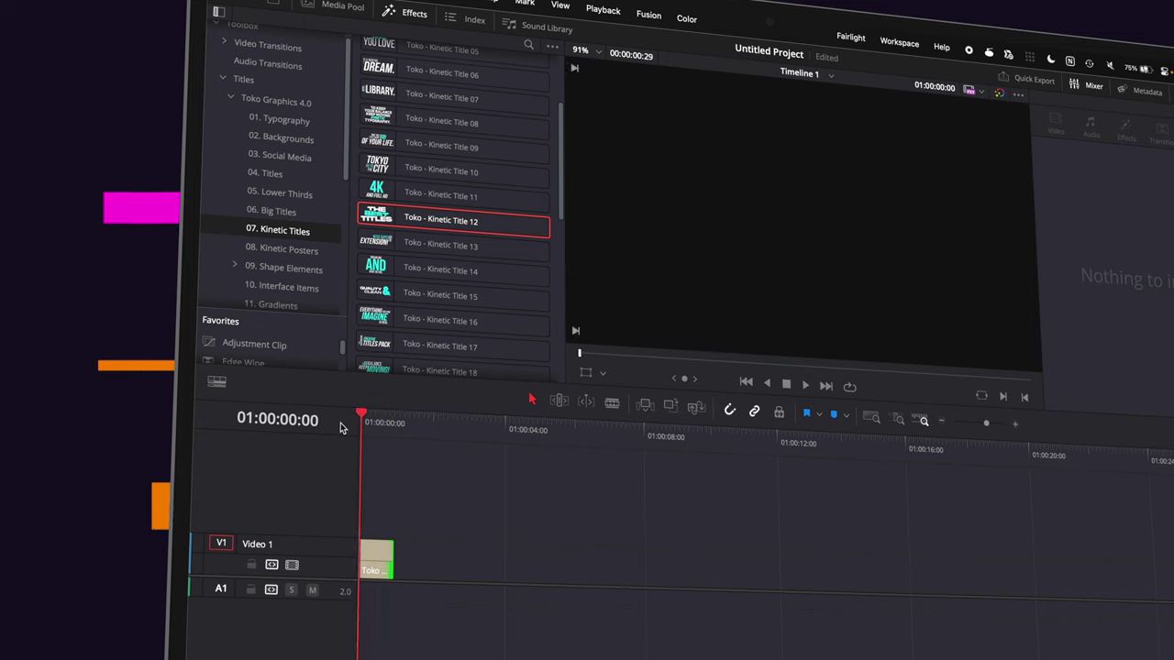
key("space")
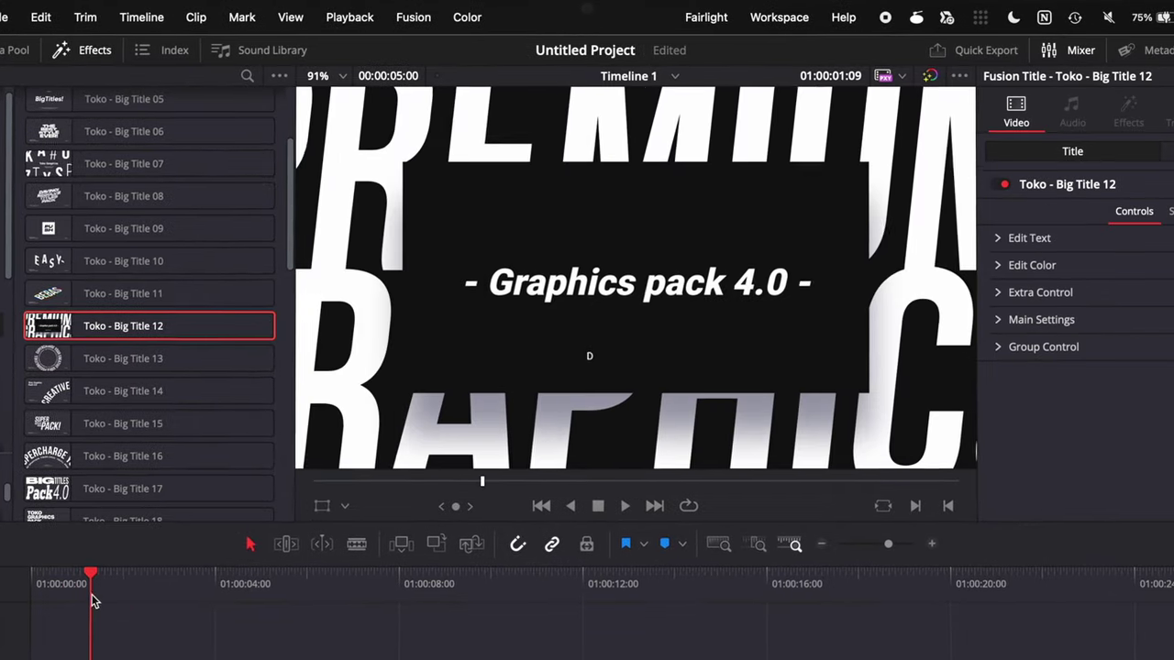
Change Timeline 1 to vertical 1080 x 1920 and play Big Title 12 from the start in portrait
right_click(103, 145)
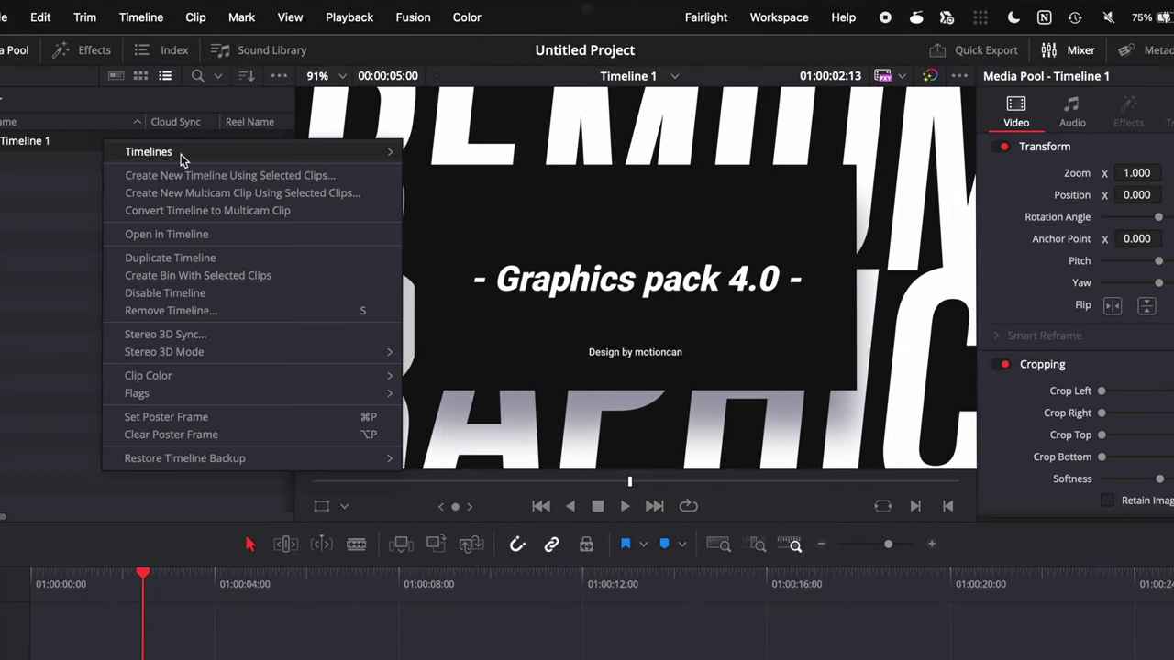
mouse_move(181, 154)
left_click(463, 157)
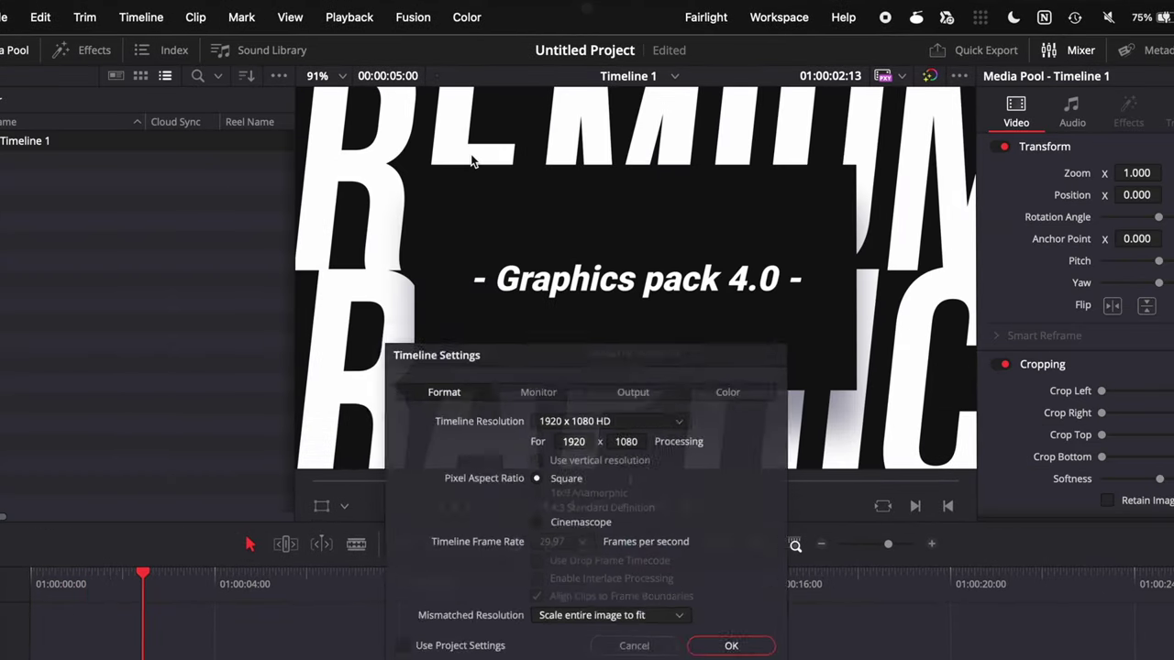
left_click(723, 656)
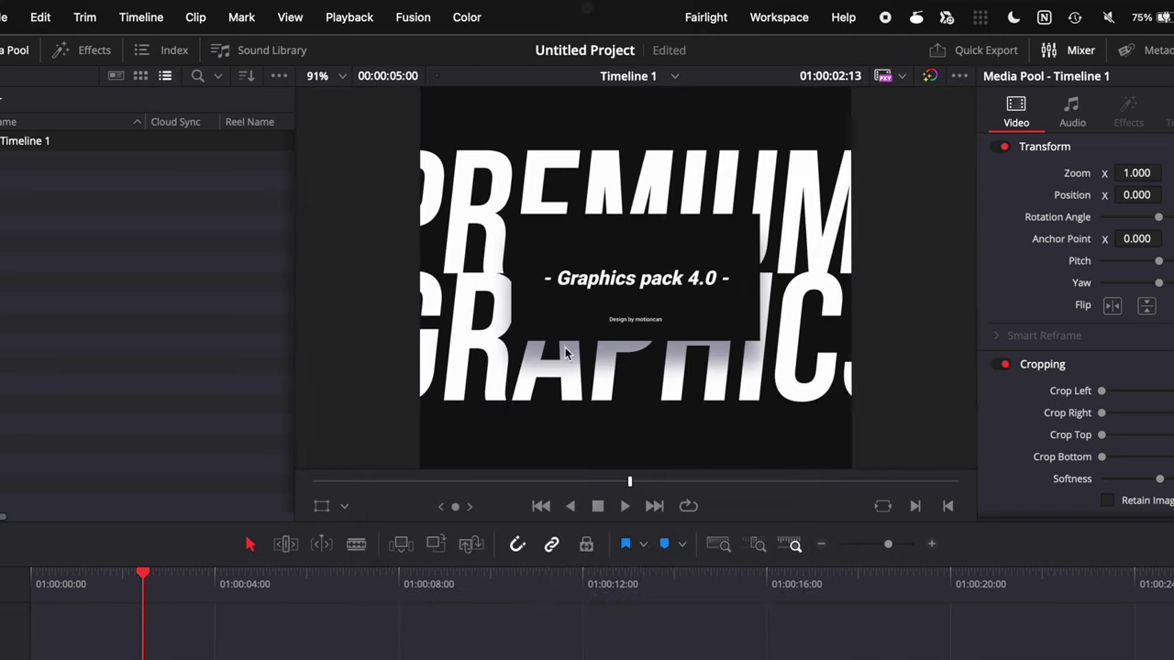
scroll(550, 362, "down", 5)
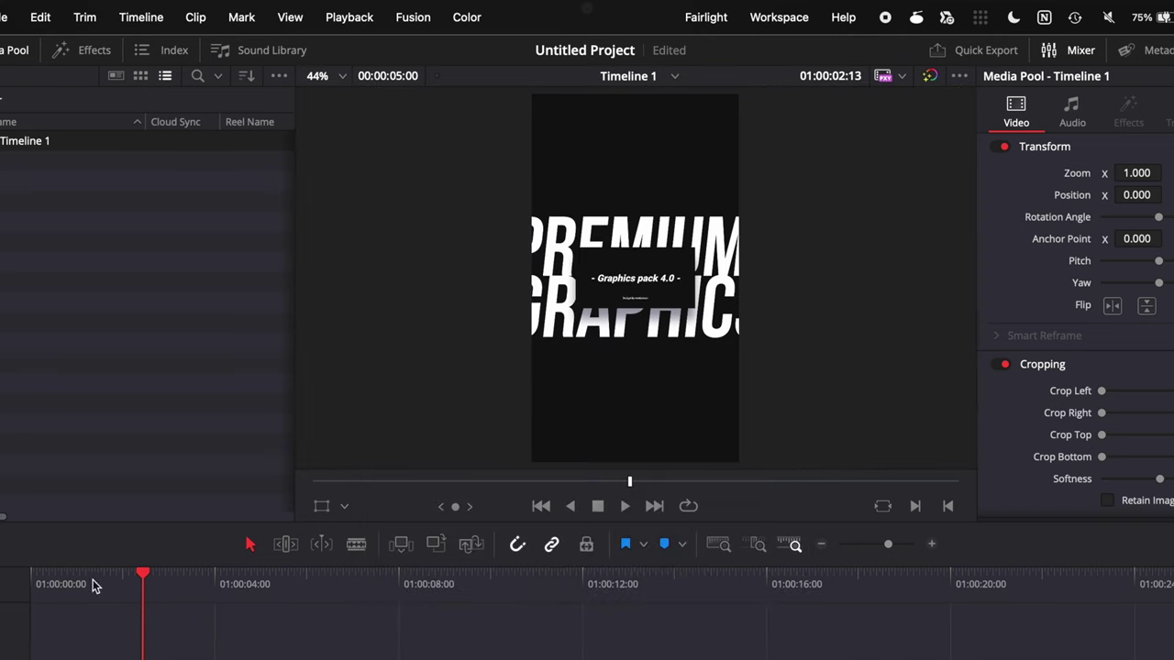
key("Home")
key("space")
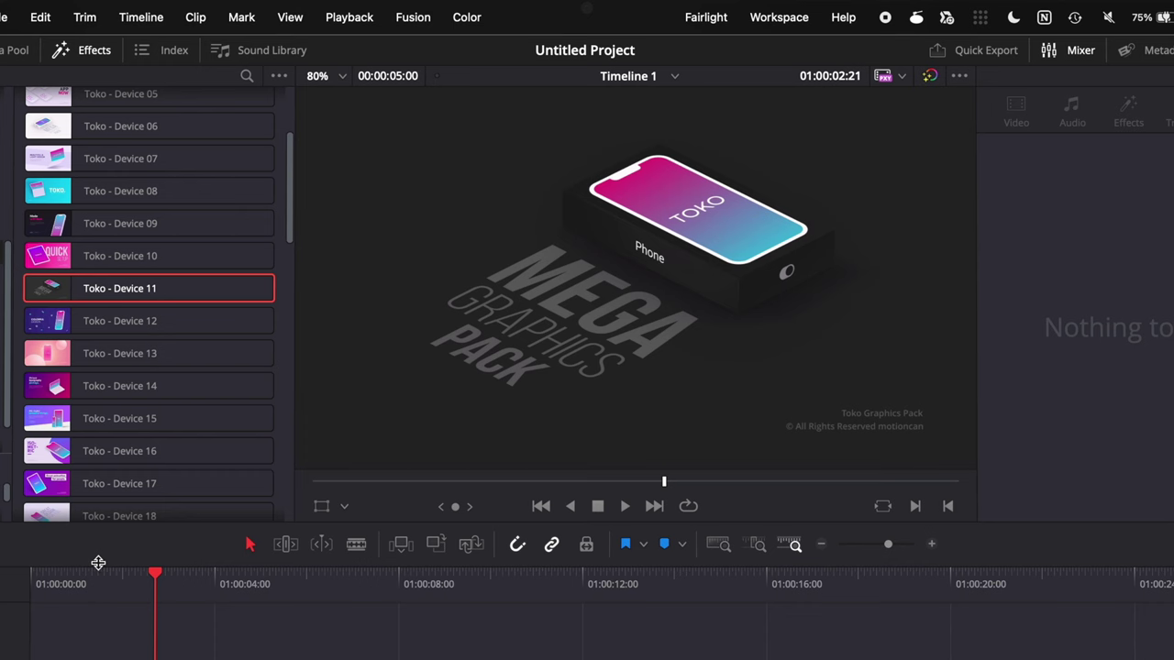
Open the Device 11 mockup in Fusion and replace its PLACEHOLDER node with an image from Finder
left_click(126, 592)
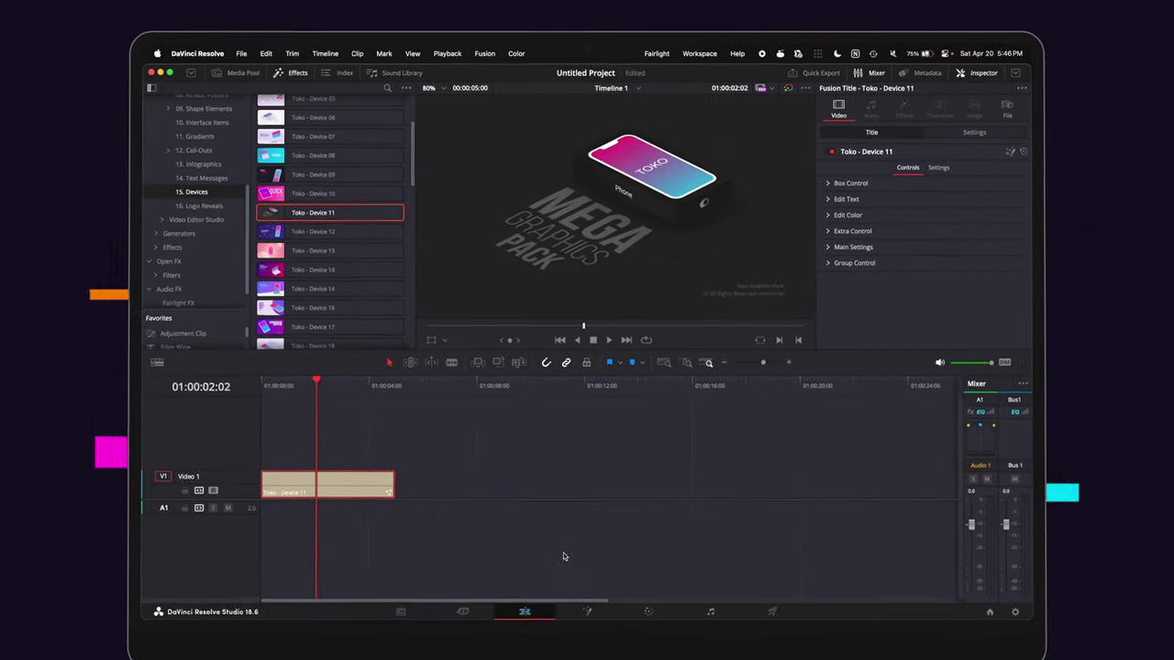
key("shift+5")
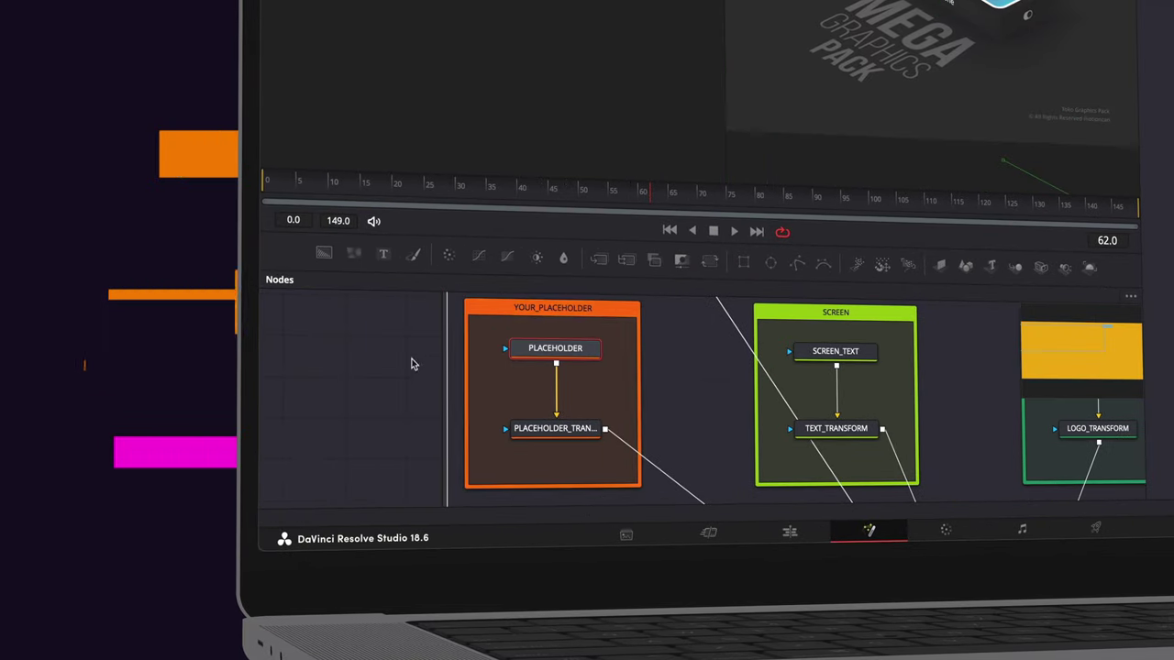
key("super+Tab")
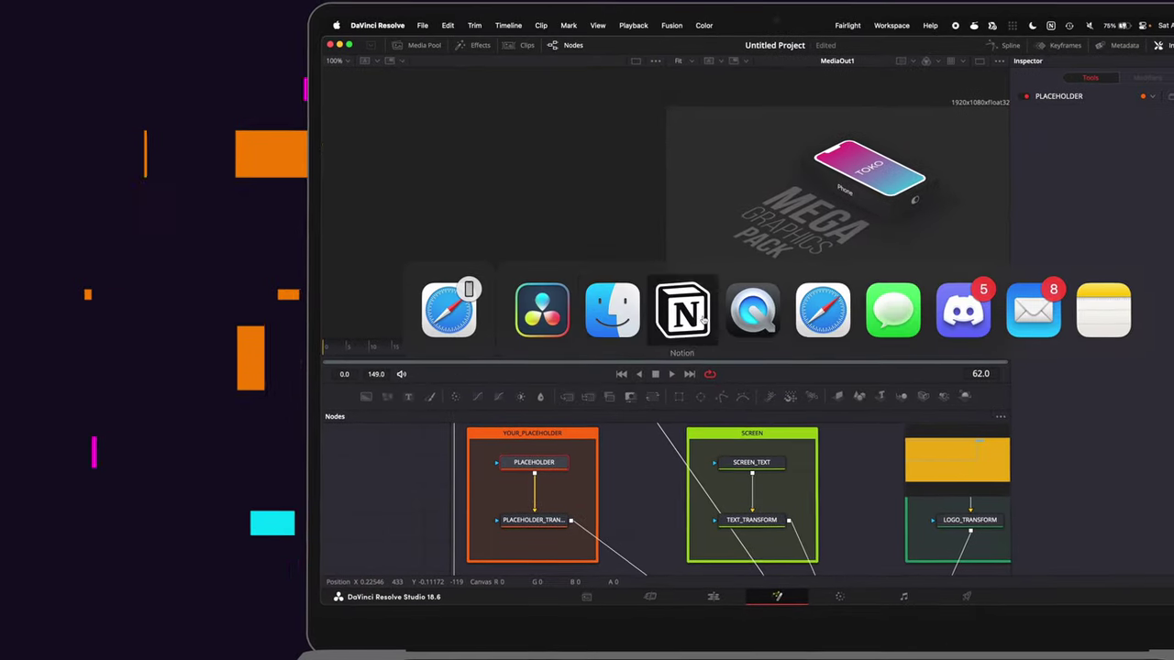
key("shift+super+Tab")
key("super+Tab")
left_click_drag(481, 108, 534, 463)
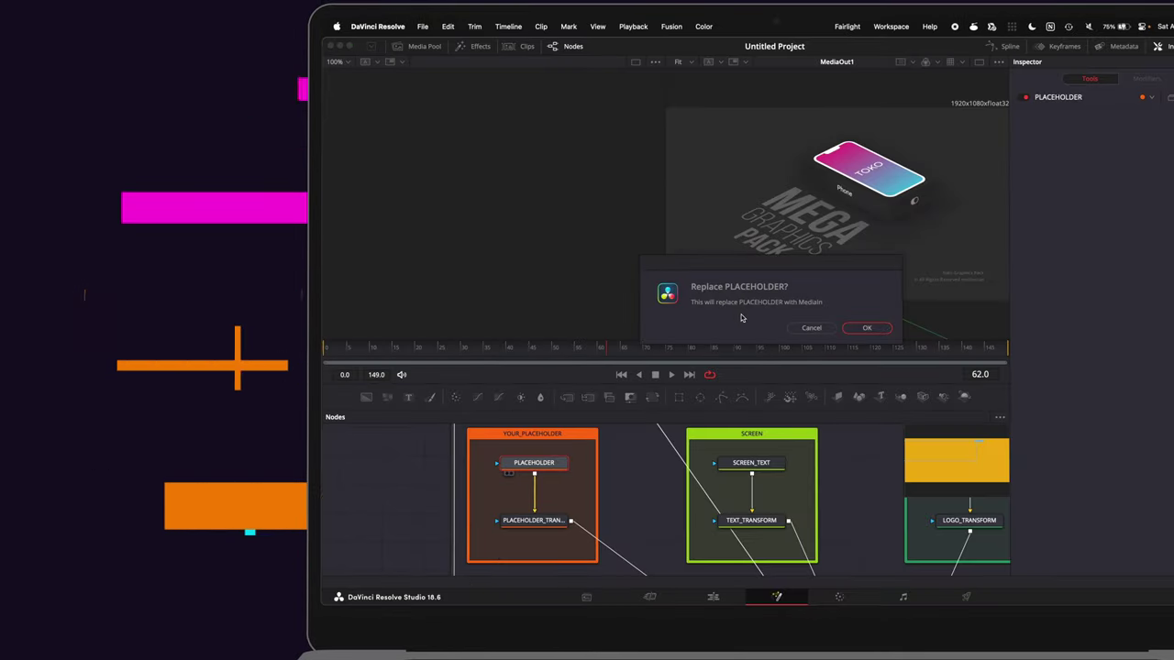
left_click(867, 328)
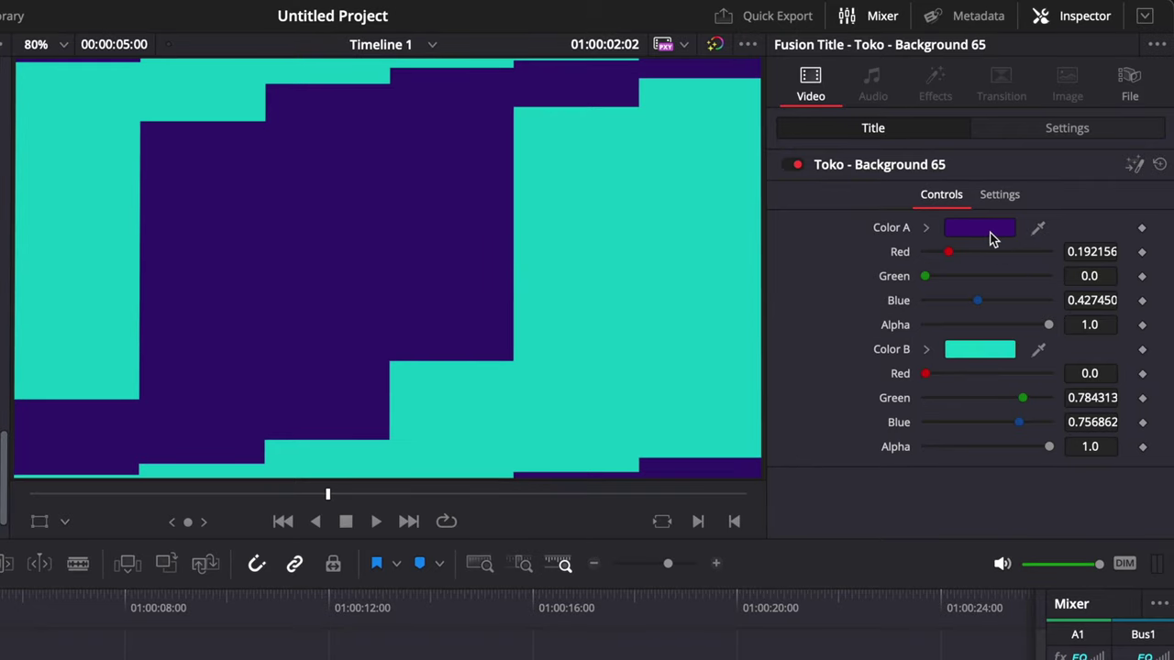
Set the Background 65 title's Color A to near-black
left_click(991, 235)
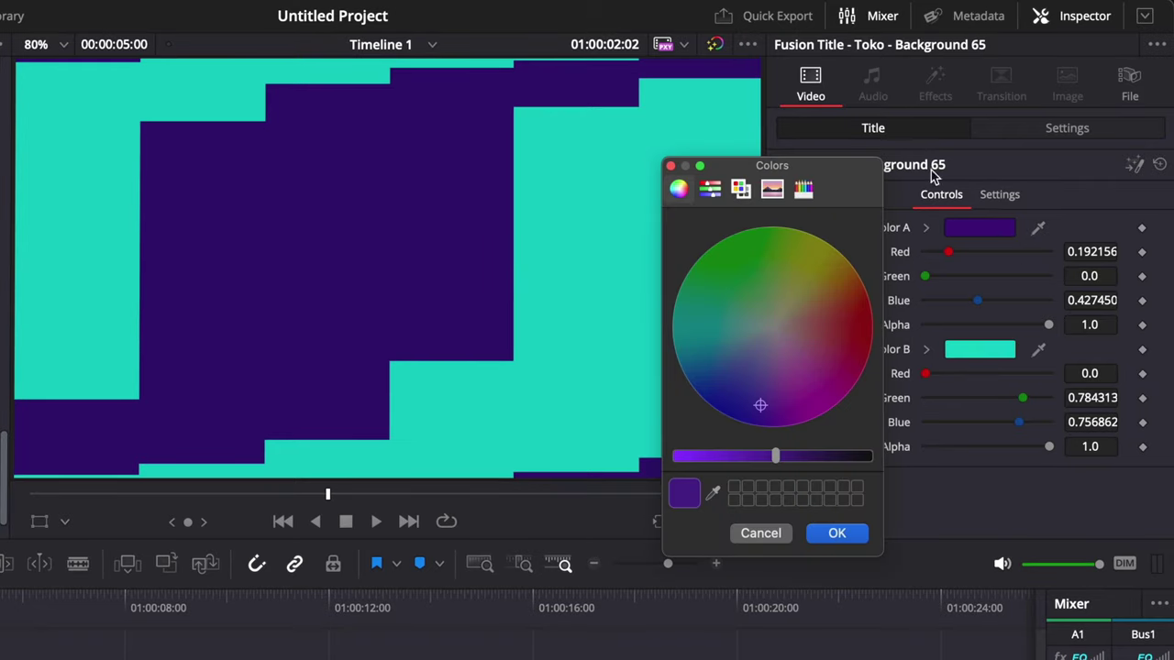
left_click(718, 254)
left_click(862, 457)
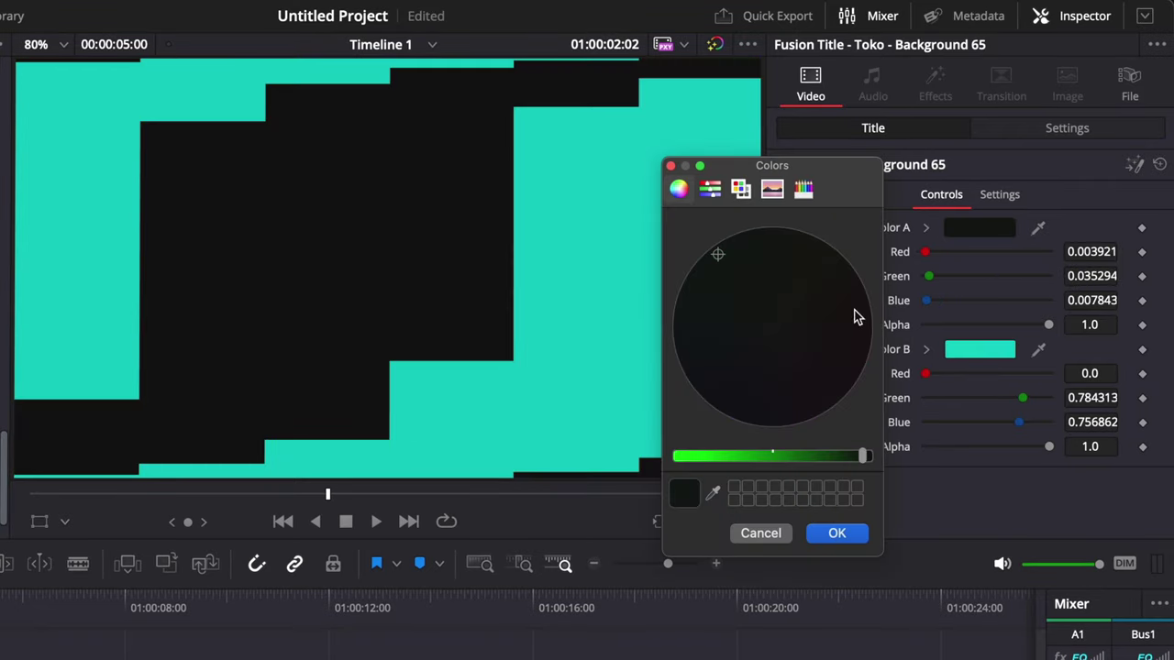
left_click(837, 533)
Set Color B to White from the named colour list
left_click(972, 352)
left_click(742, 188)
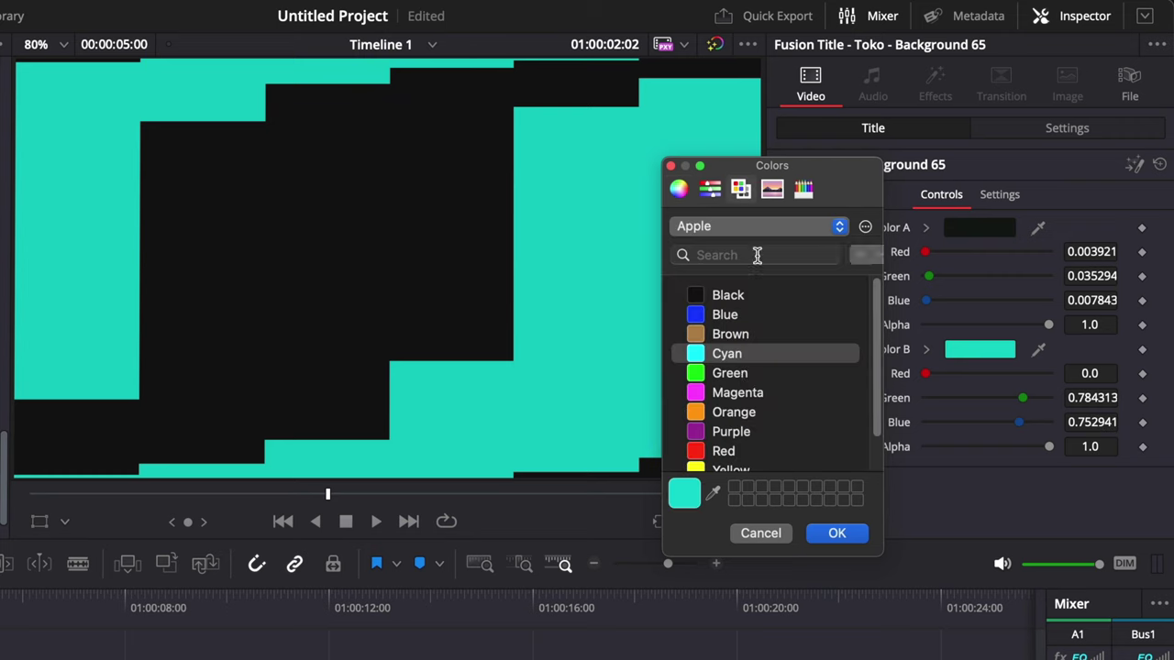
scroll(753, 403, "down", 2)
left_click(729, 453)
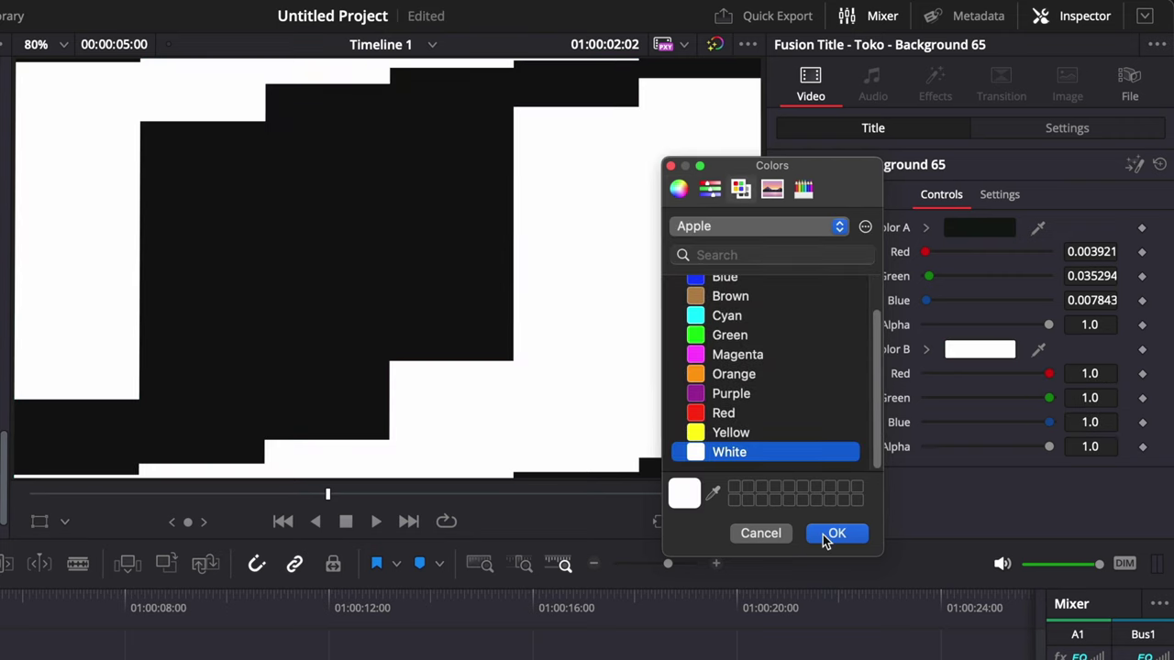
left_click(823, 534)
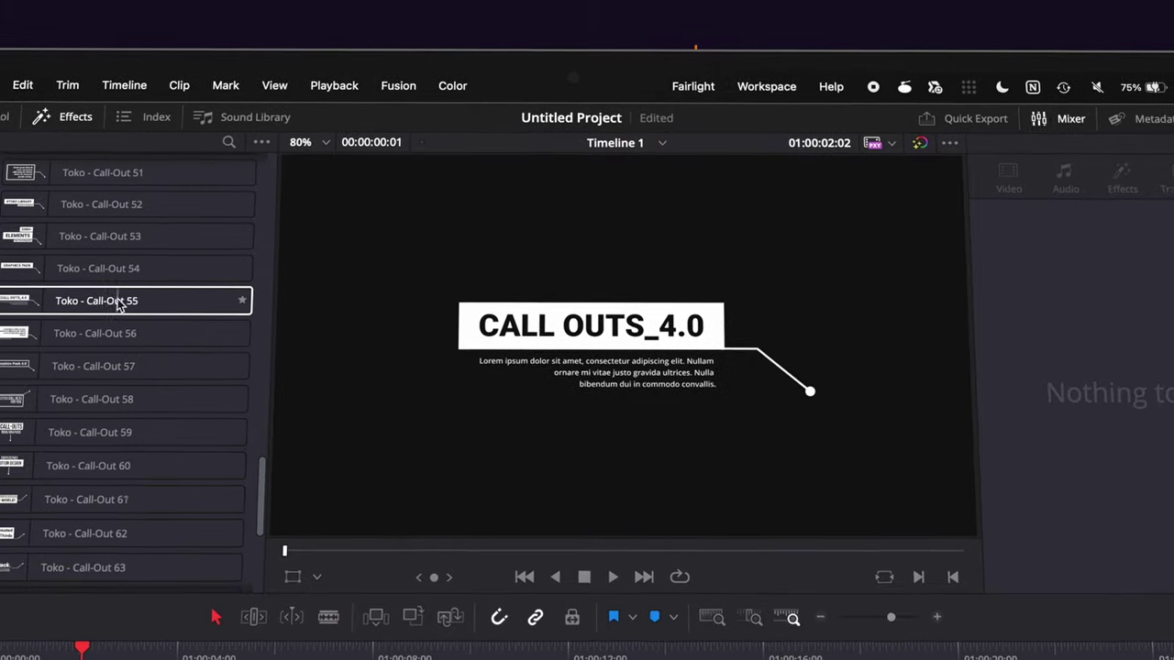
Drop Toko Call-Out 55 on the timeline and change its heading text to HEROKME
left_click_drag(99, 312, 211, 647)
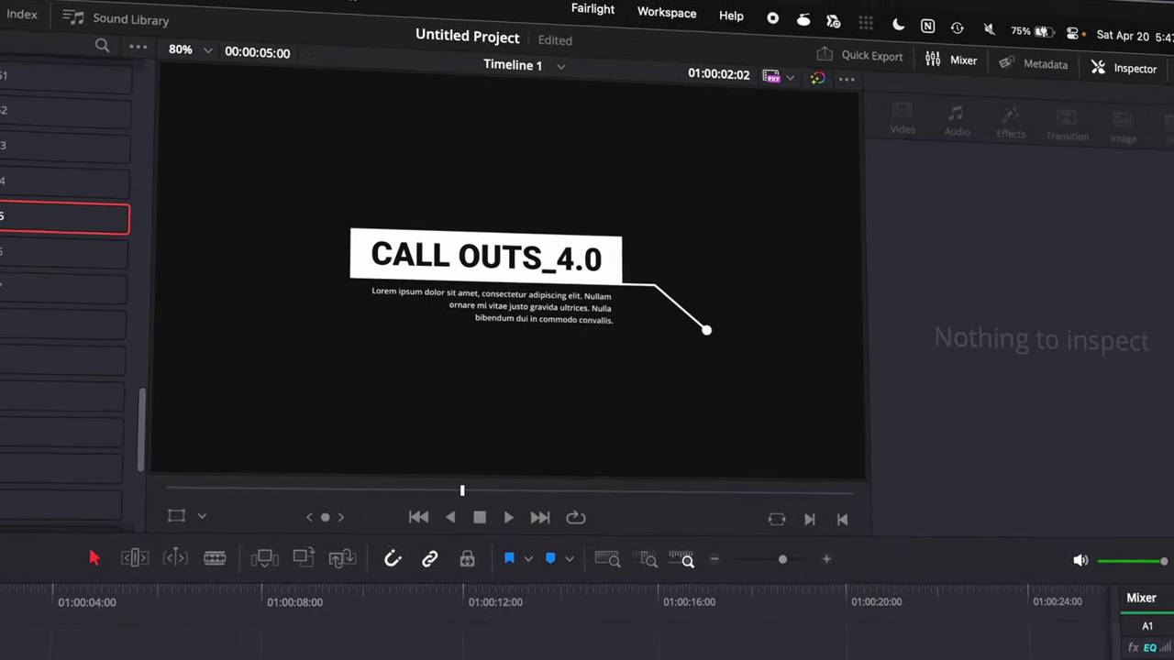
left_click(820, 210)
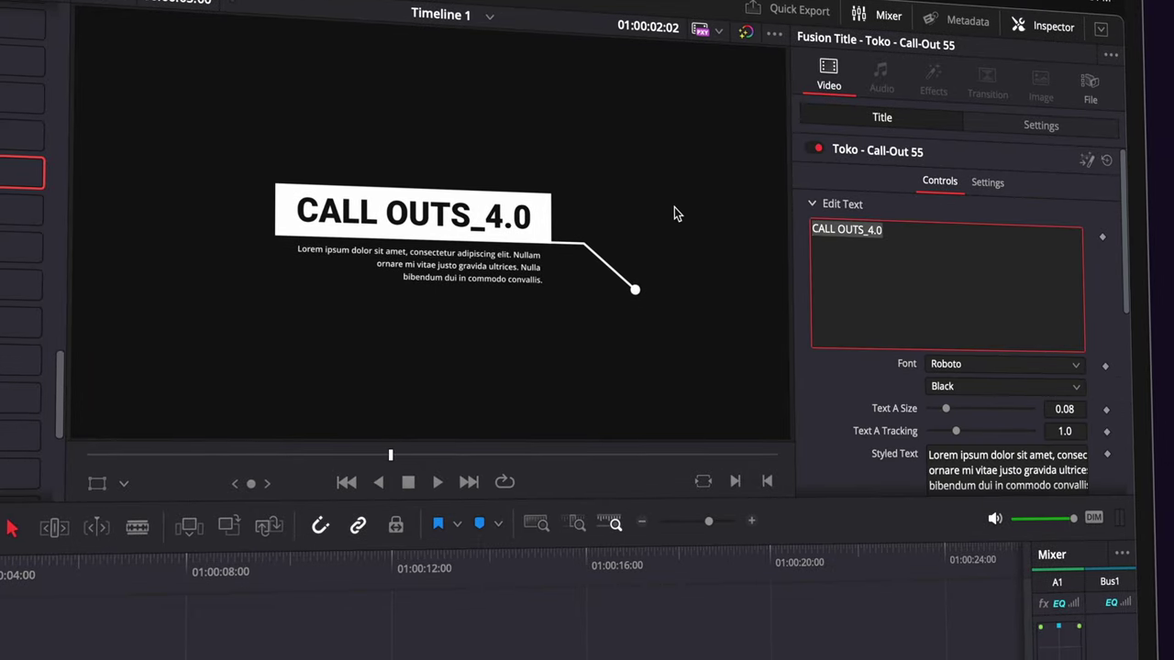
type("herokme")
key("ctrl+a")
type("HE")
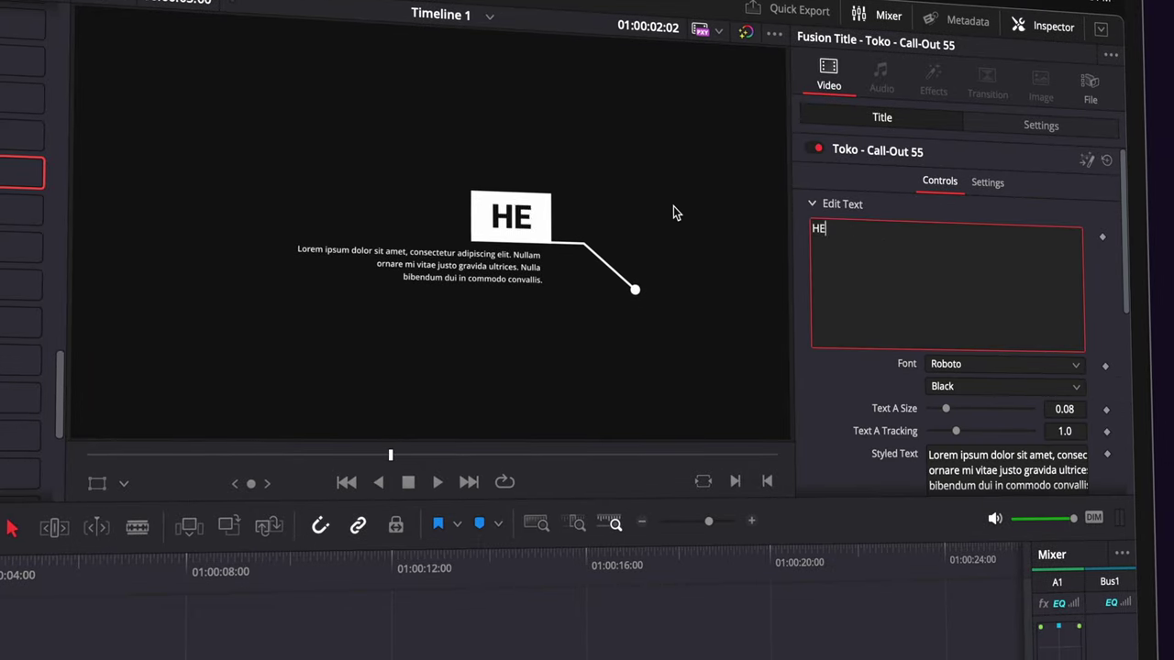
type("ROKME")
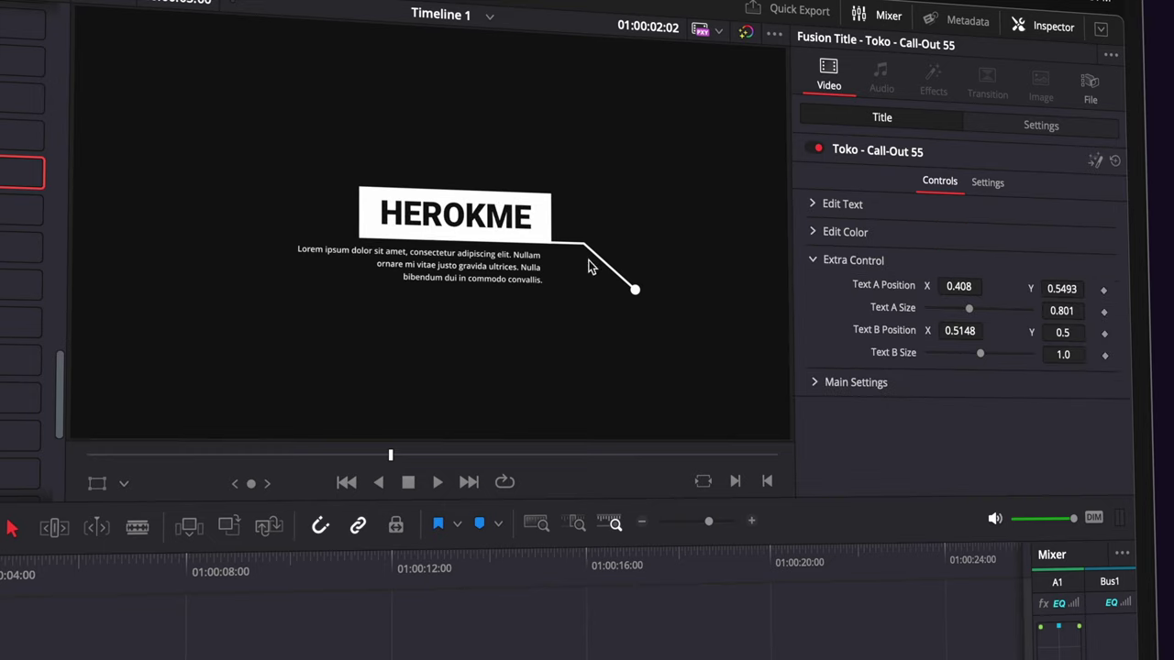
left_click(814, 383)
scroll(954, 386, "down", 3)
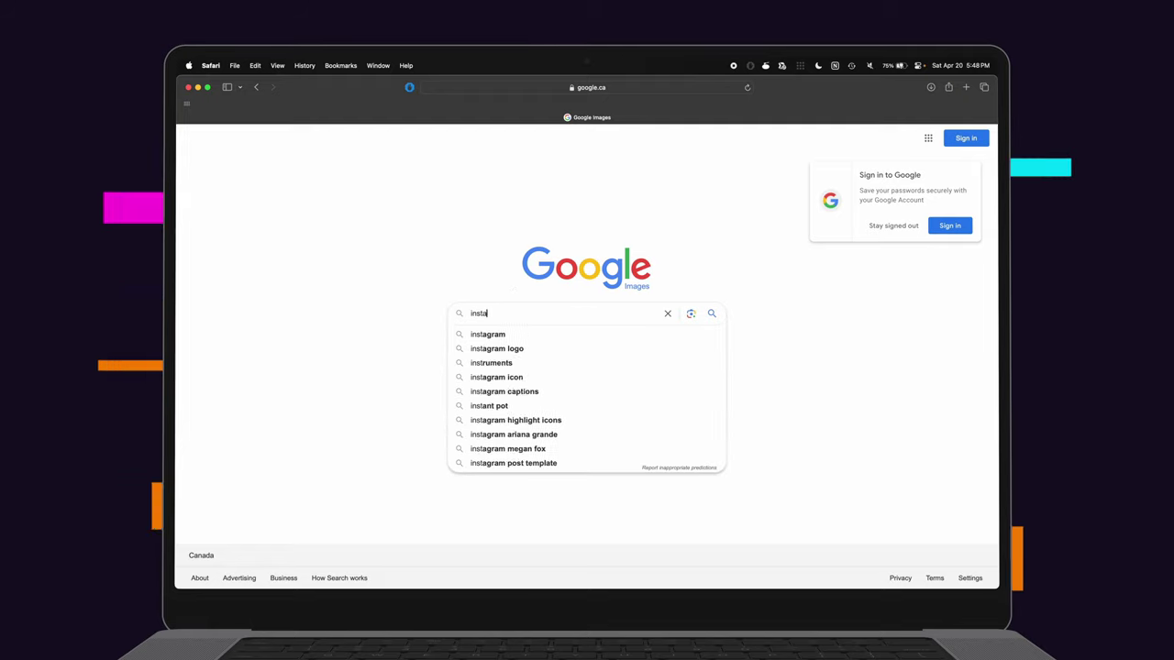
Save the Wikimedia Commons Instagram logo from Google Images to Downloads and drop it on the timeline
type("og")
key("Return")
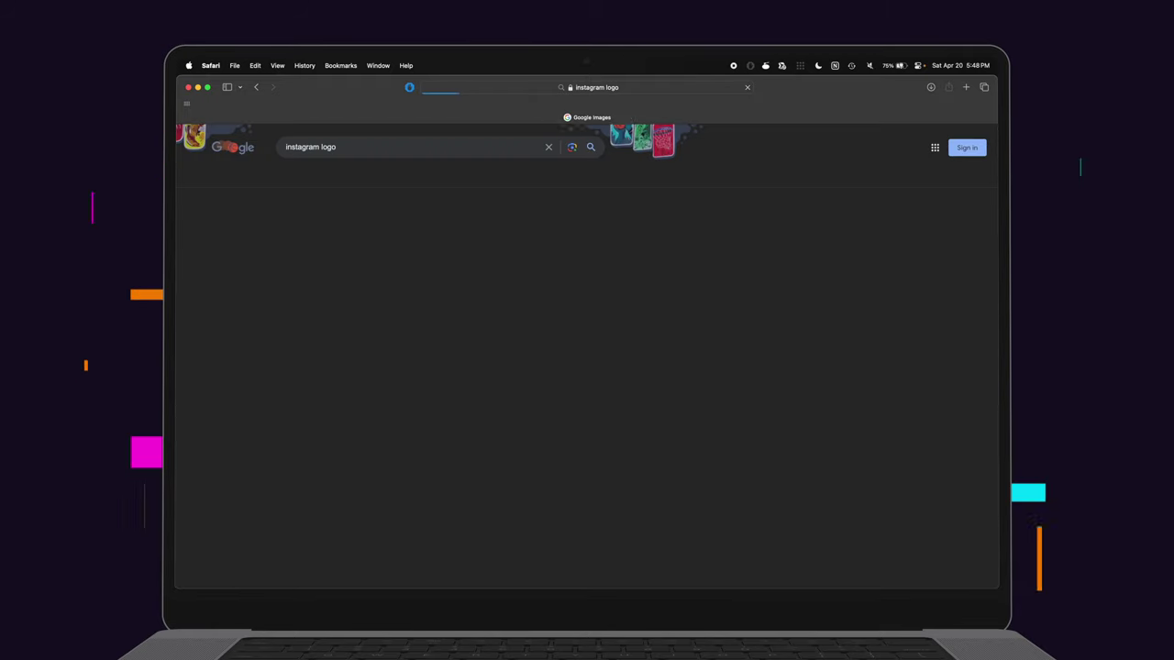
left_click(471, 220)
left_click(229, 264)
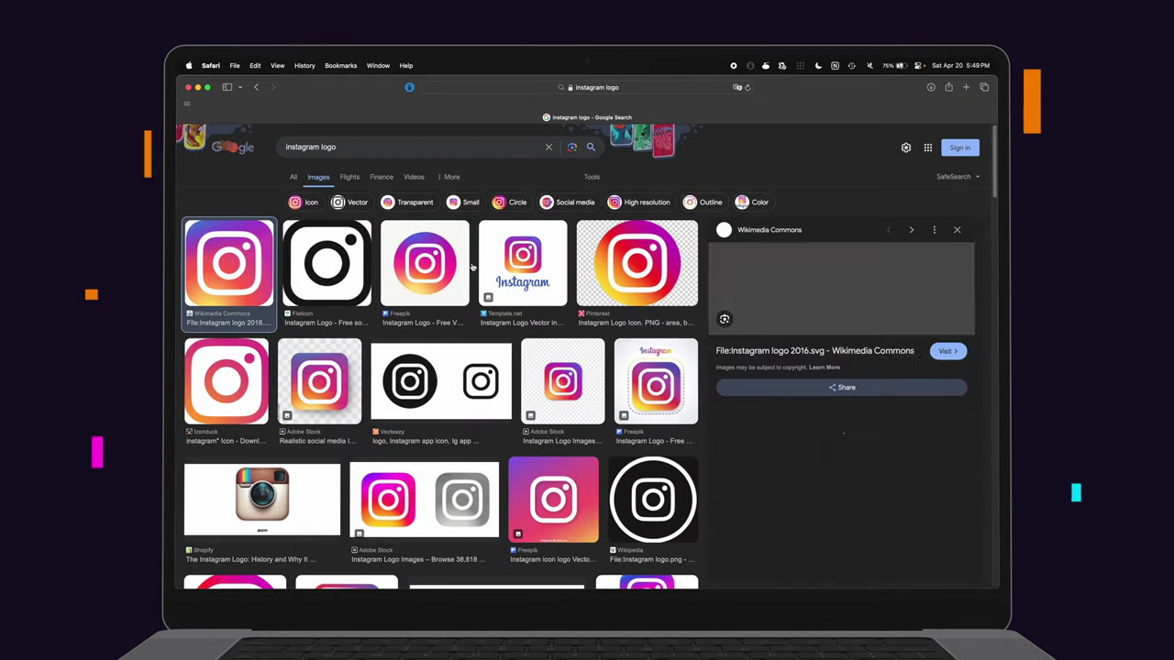
right_click(804, 309)
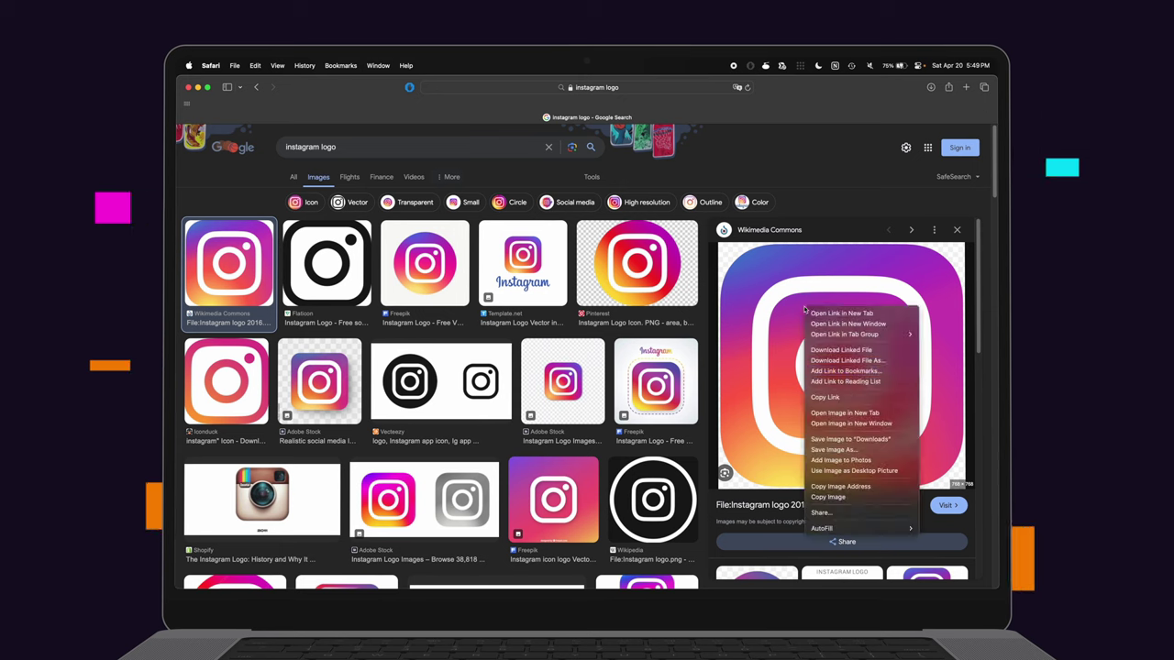
left_click(850, 439)
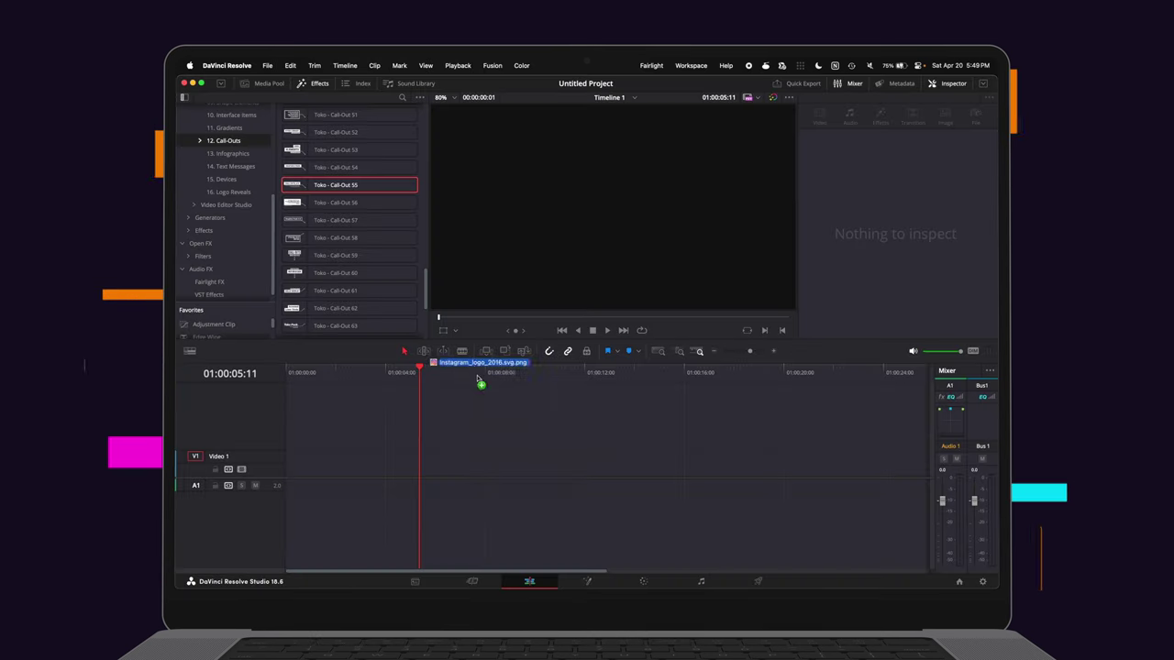
left_click_drag(477, 298, 377, 449)
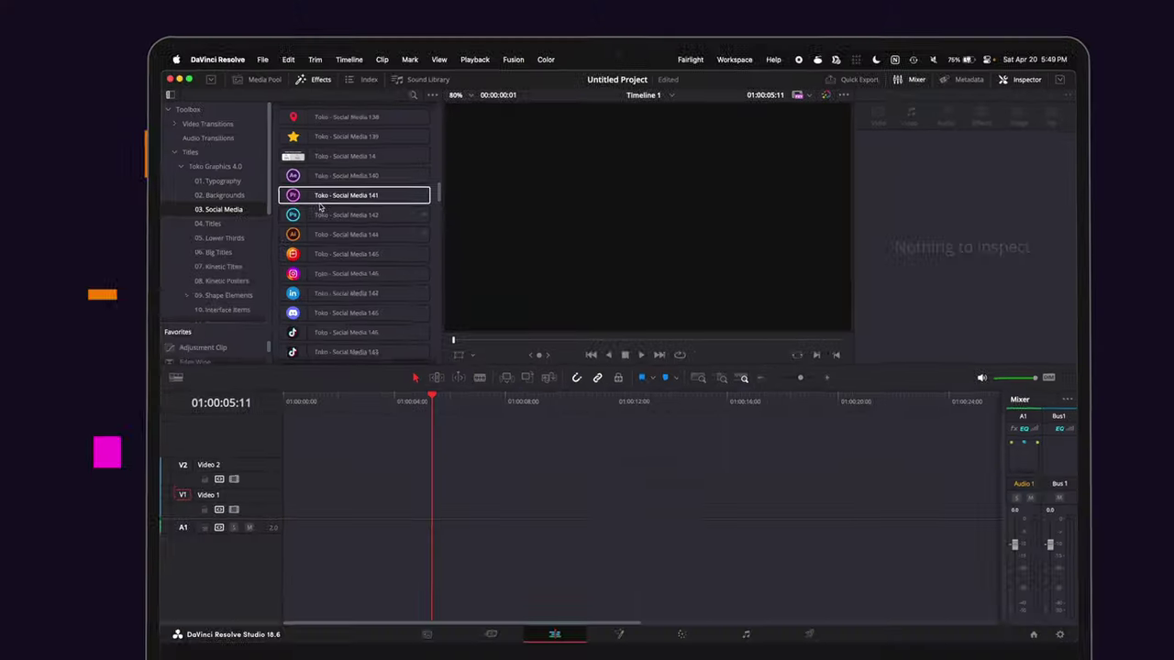
Drag Toko - Social Media 145 from Toko Graphics 4.0 > 03. Social Media onto the timeline
left_click_drag(379, 303, 472, 588)
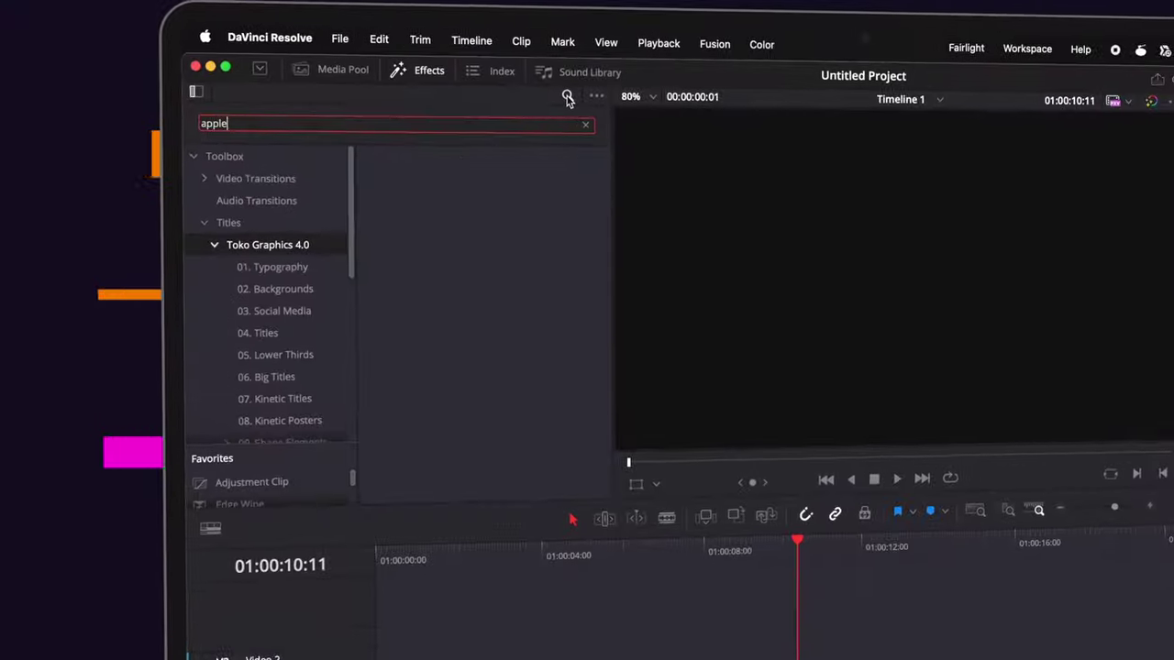
Search the effects for 'apple pay', then expand the Data drive in Media Storage
type("pay")
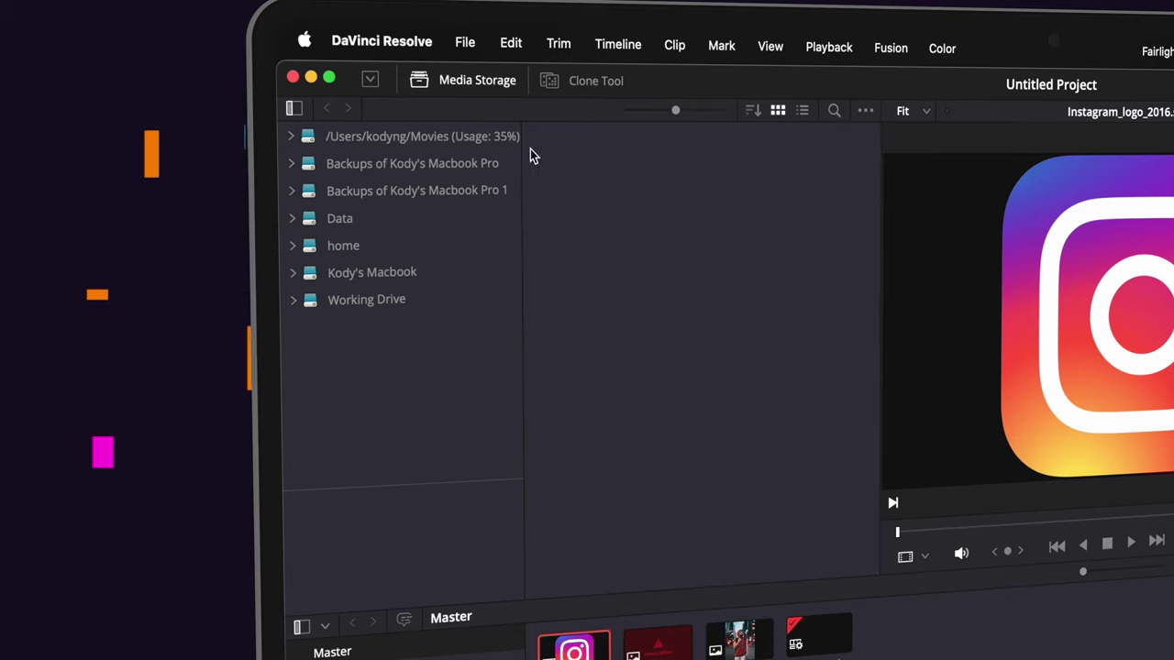
left_click(292, 222)
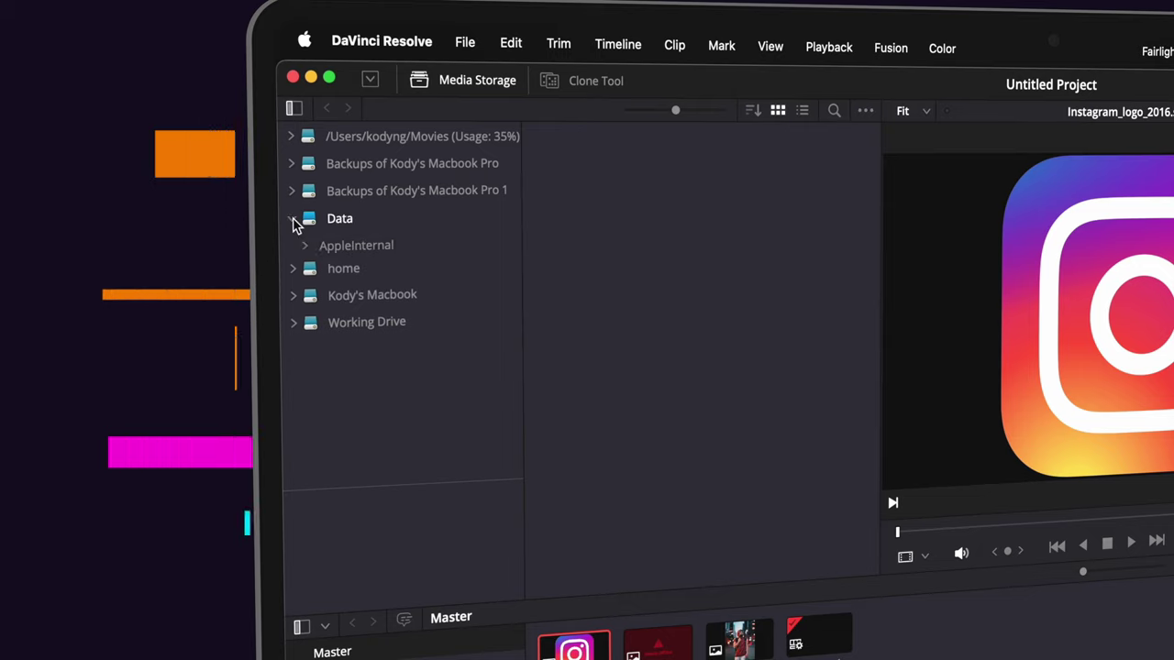